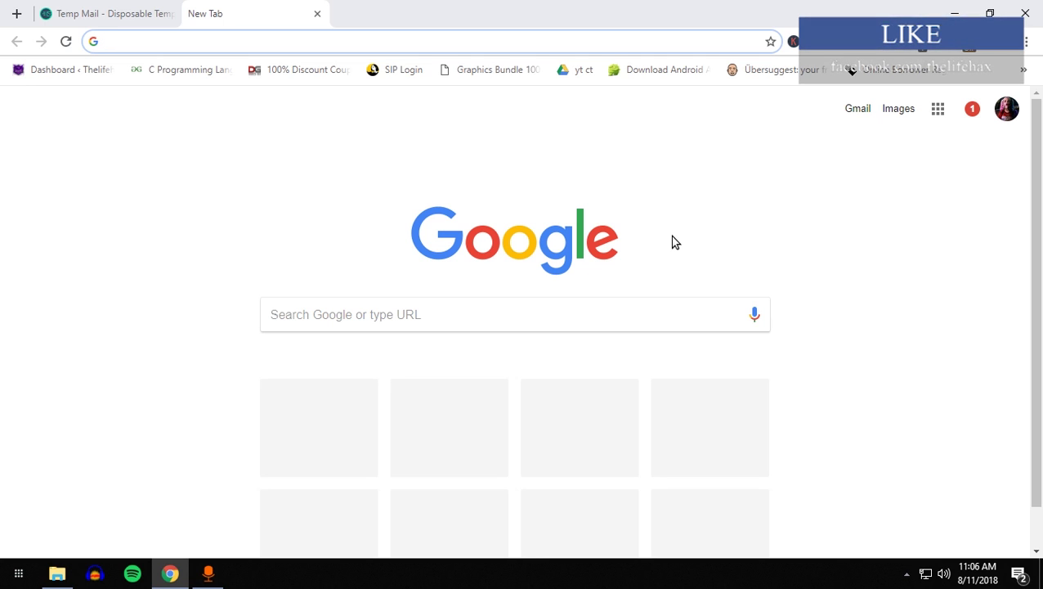
# Step: Load spotify.com in an incognito window, which reports Spotify is not available in your country
pyautogui.hotkey('ctrl', 'shift', 'n')
pyautogui.write('spoti')
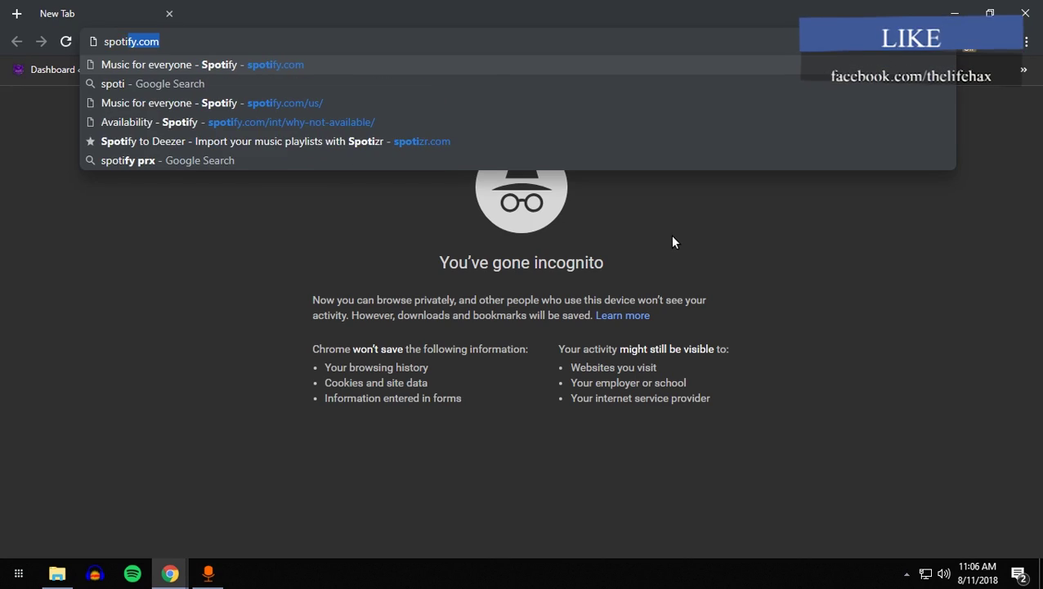
pyautogui.press('Return')
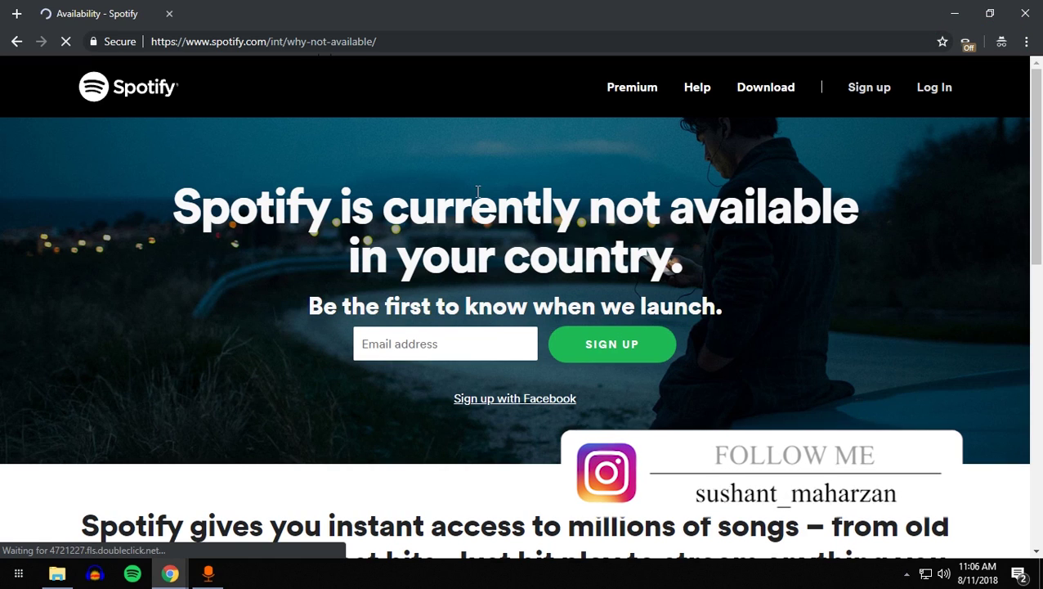
pyautogui.moveTo(245, 185); pyautogui.dragTo(590, 228)
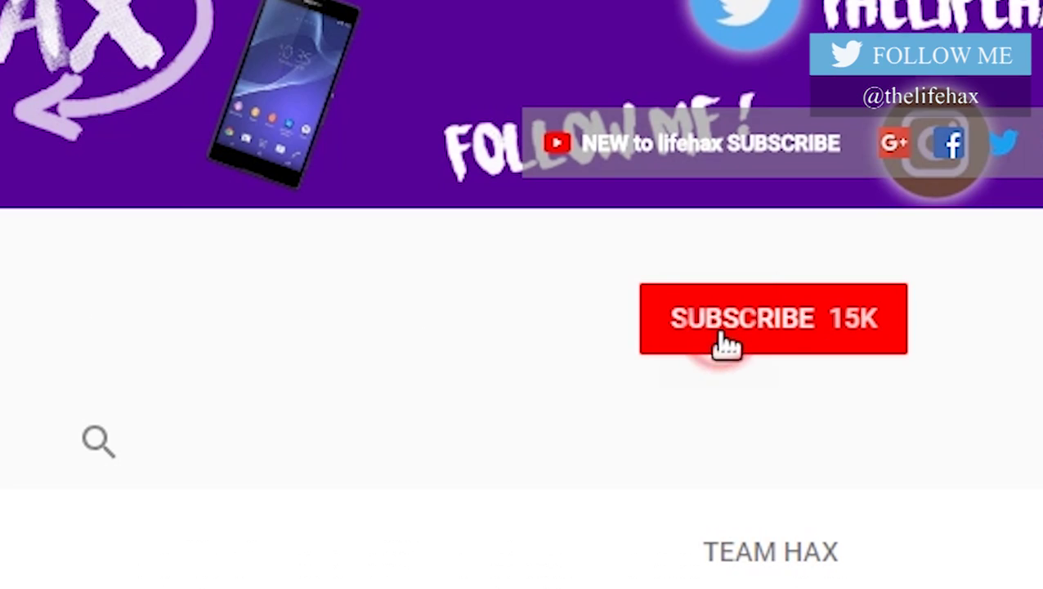
# Step: Subscribe to TheLifeHax YouTube channel and turn on all its notifications
pyautogui.click(725, 339)
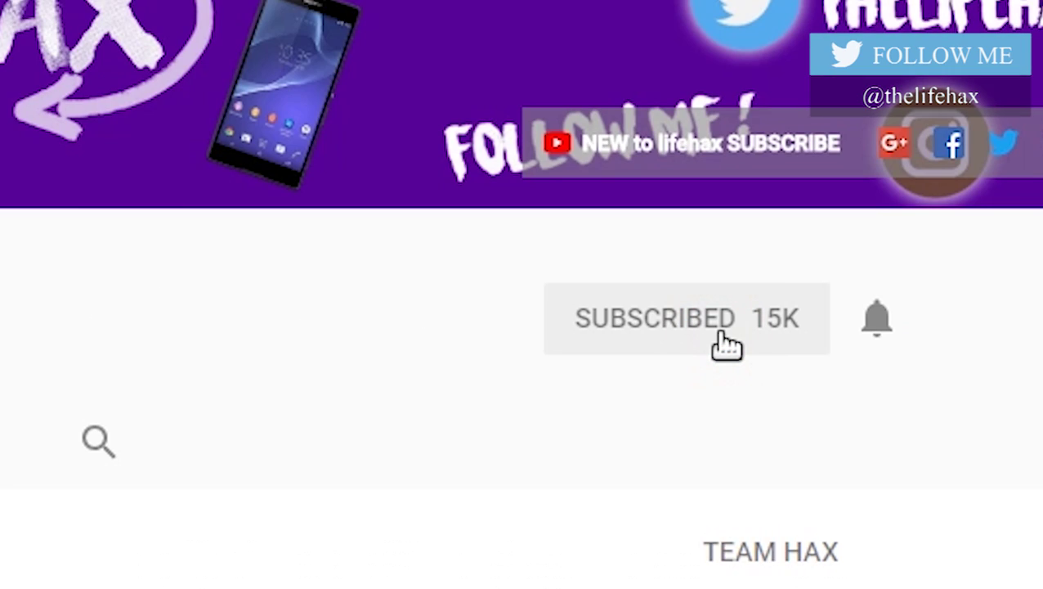
pyautogui.click(876, 323)
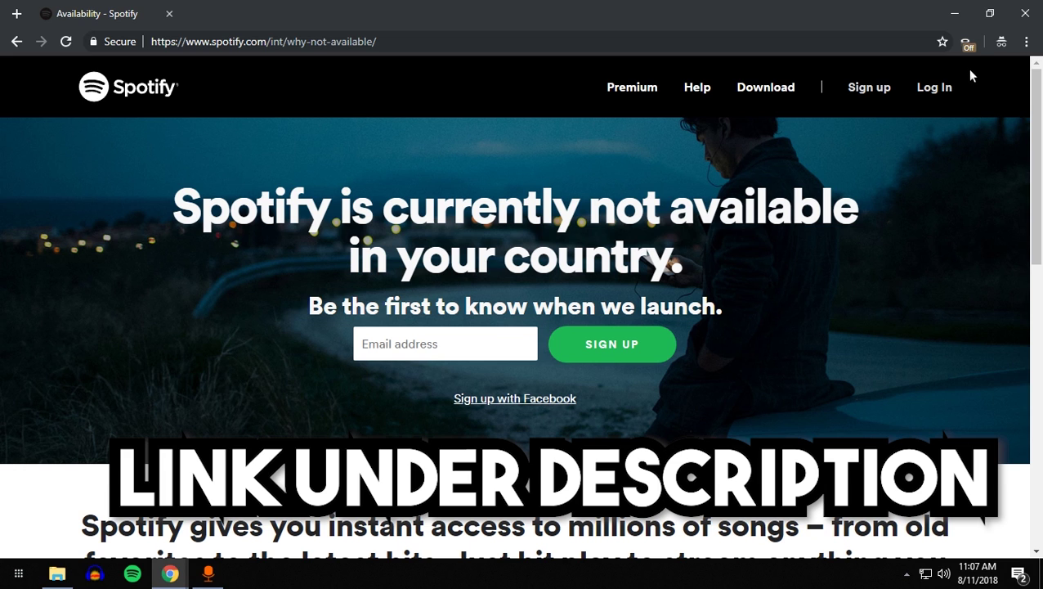
pyautogui.click(966, 42)
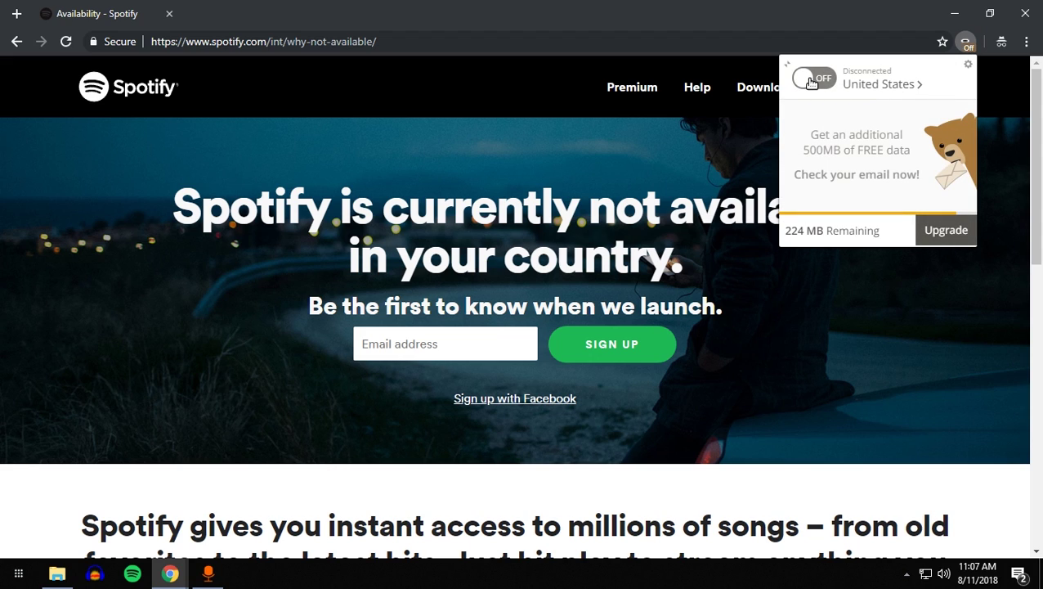
pyautogui.click(513, 162)
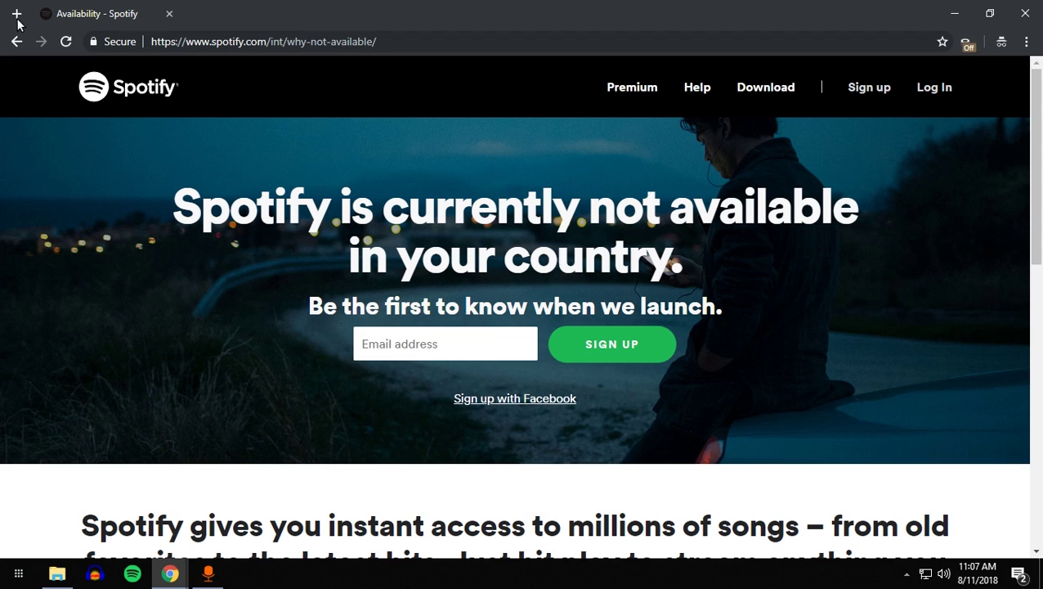
# Step: Search Google for 'tunnel bear' in a new private tab and scroll to the Web Store listing
pyautogui.click(15, 16)
pyautogui.write('tunner')
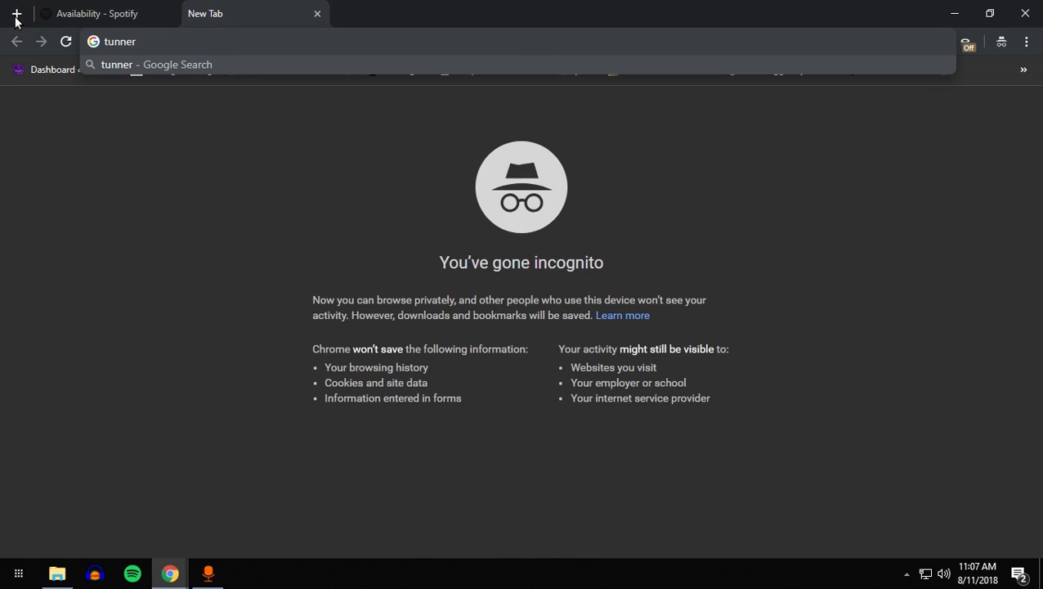
pyautogui.press('BackSpace')
pyautogui.write('l bear')
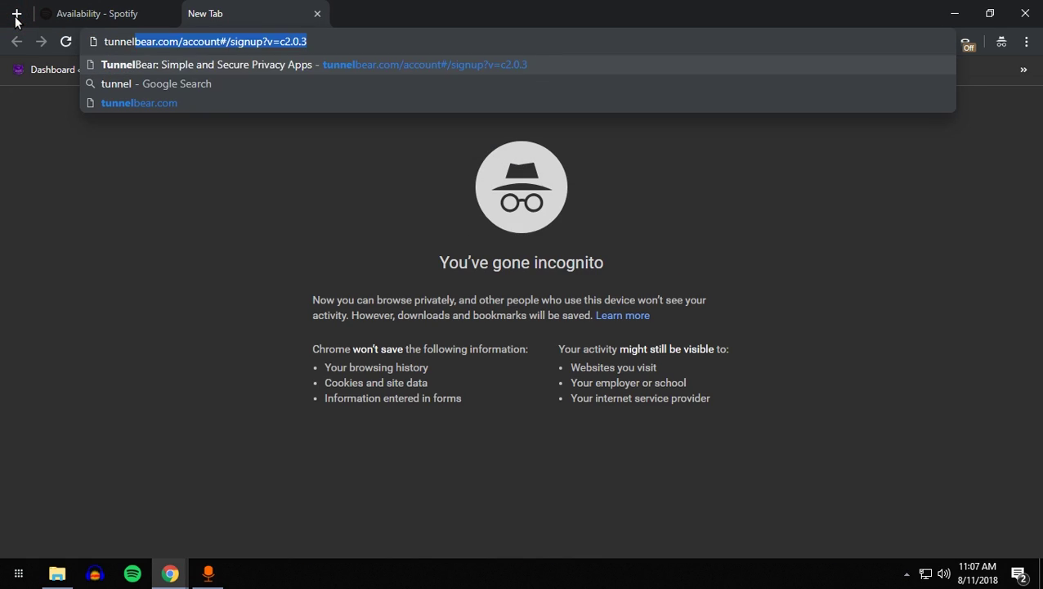
pyautogui.press('Return')
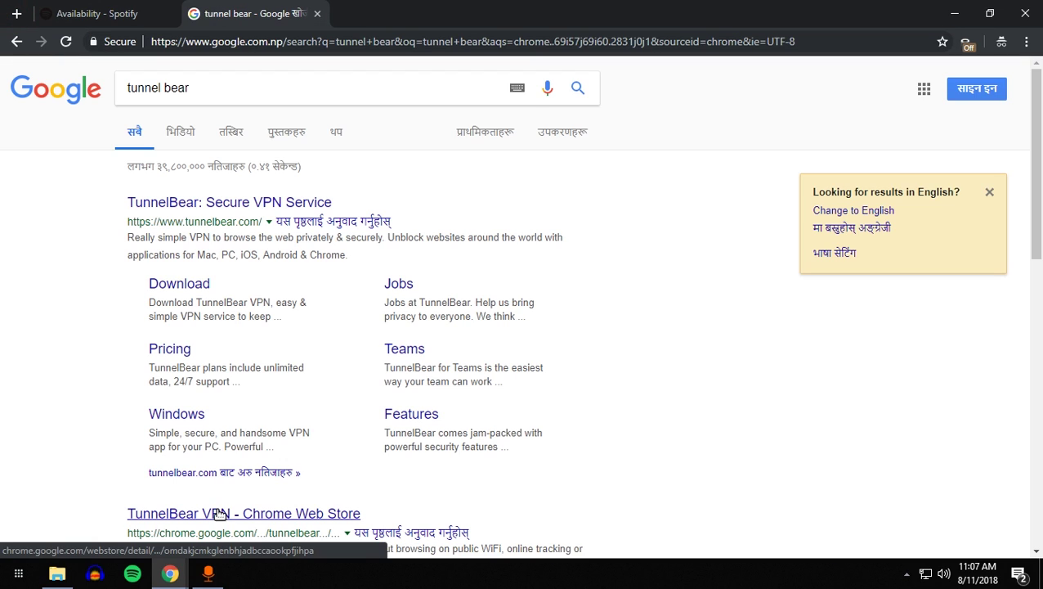
pyautogui.scroll(-2, 221, 507)
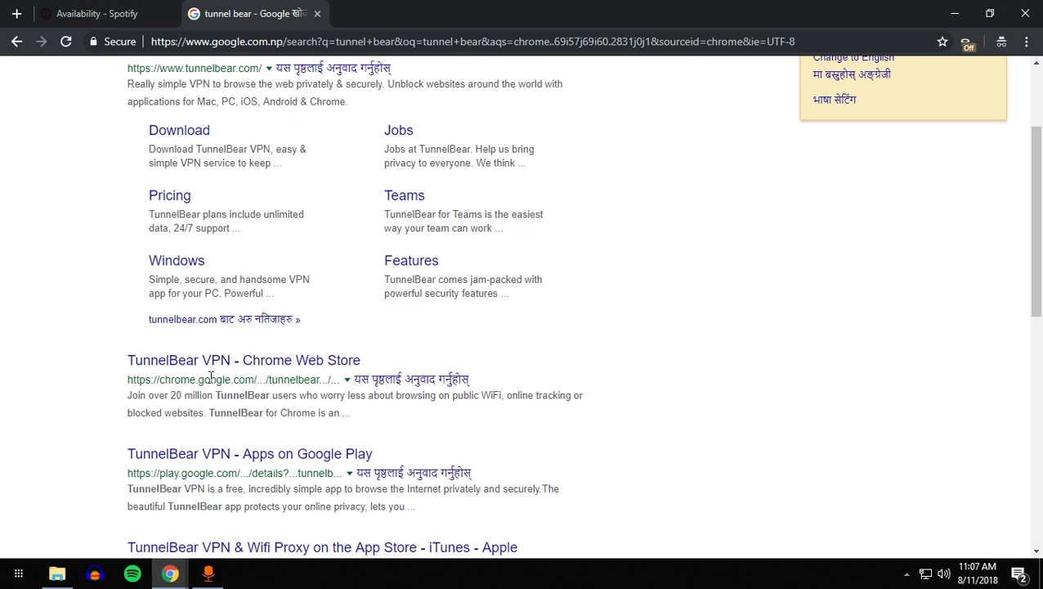
pyautogui.moveTo(211, 379); pyautogui.dragTo(336, 379)
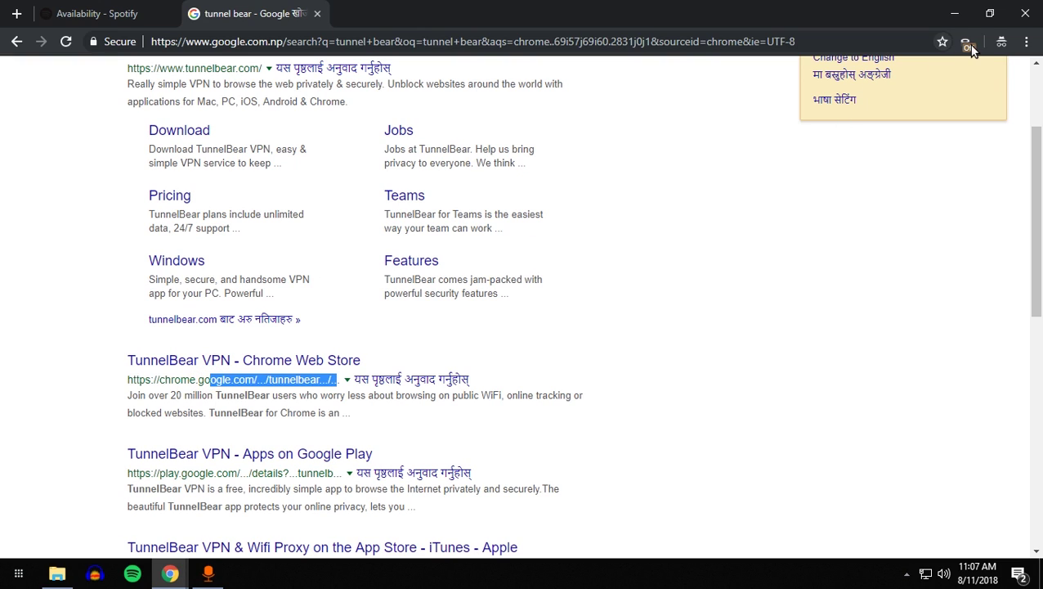
# Step: Confirm TunnelBear VPN is added from its Chrome Web Store listing, then close that tab
pyautogui.click(211, 359)
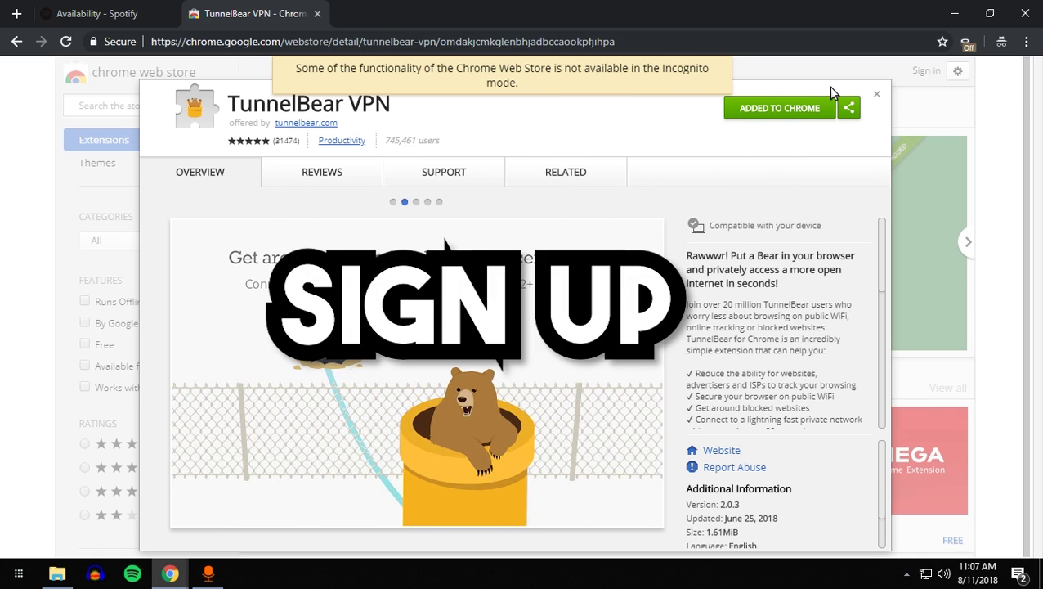
pyautogui.click(969, 46)
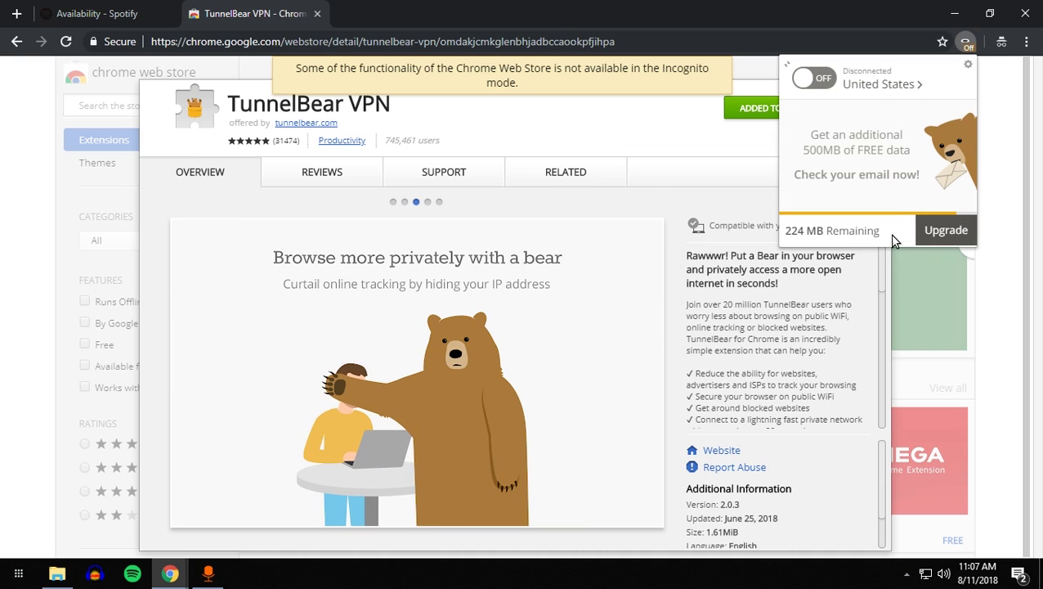
pyautogui.click(1016, 116)
pyautogui.click(876, 91)
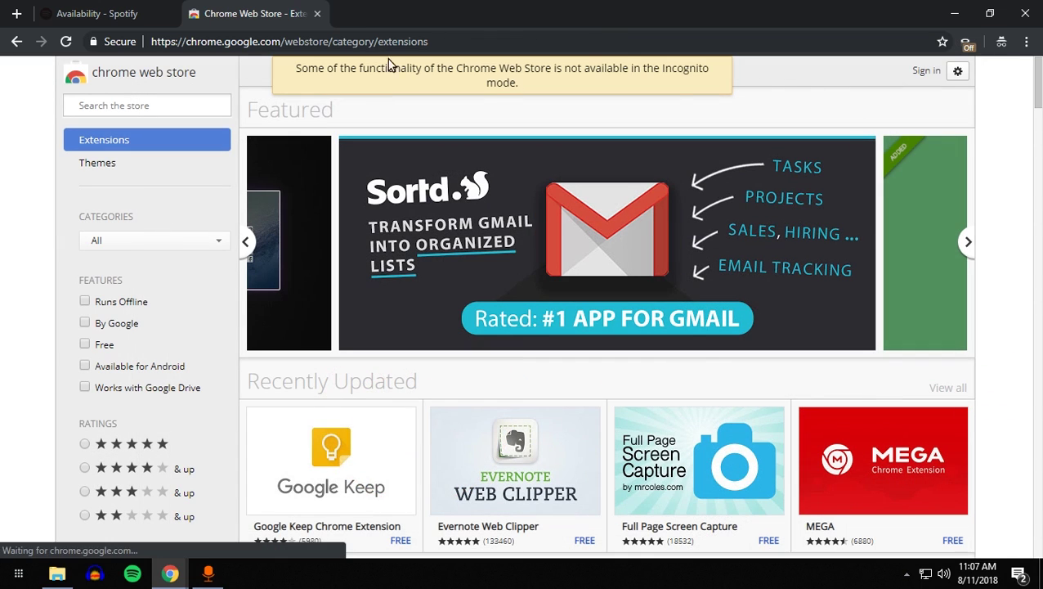
pyautogui.click(317, 14)
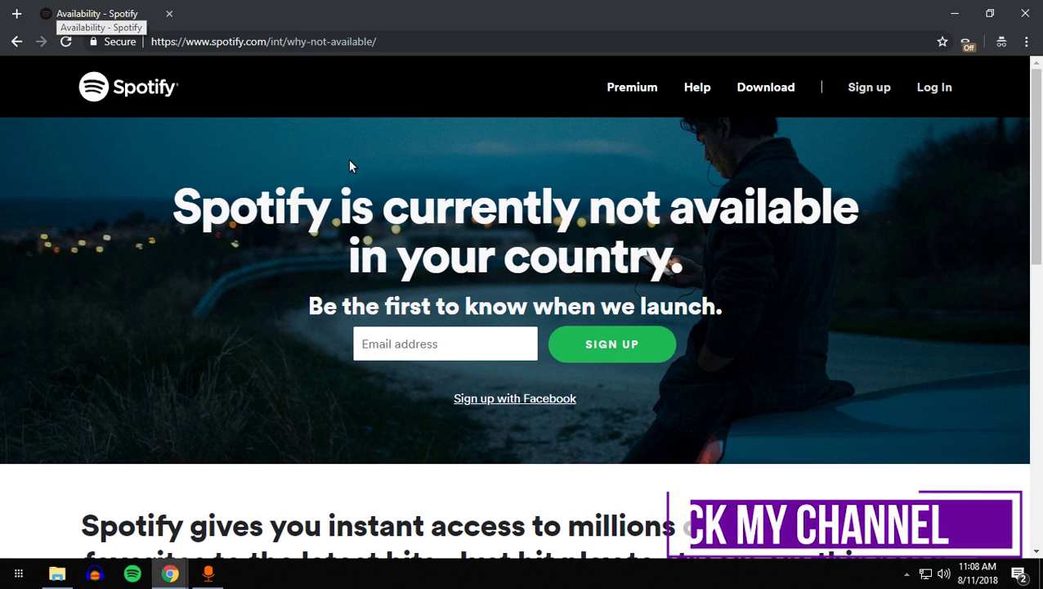
# Step: Open Spotify's sign-up page and connect TunnelBear VPN through the United States
pyautogui.click(885, 89)
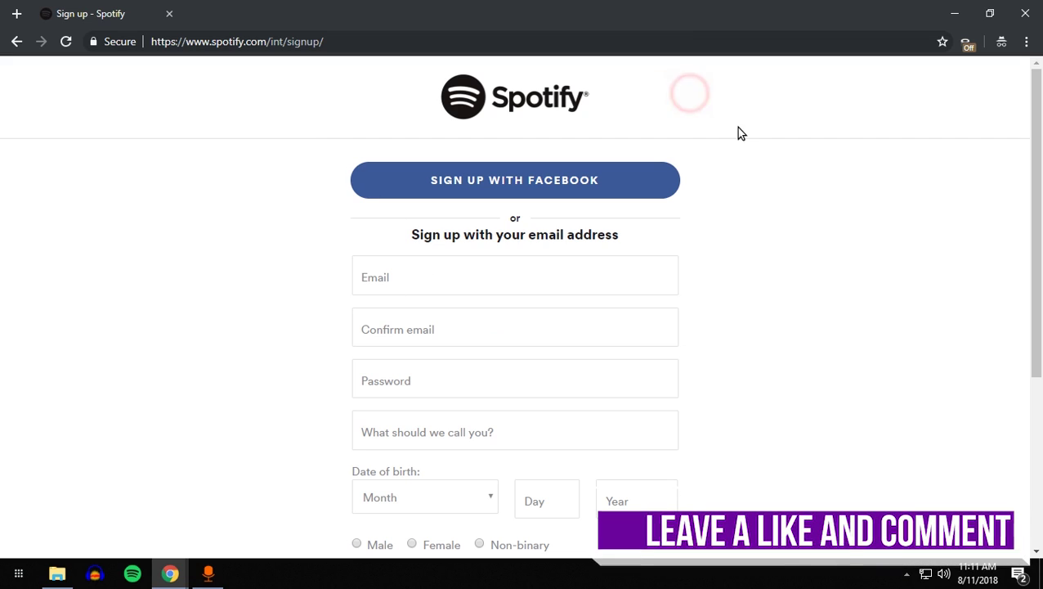
pyautogui.click(966, 43)
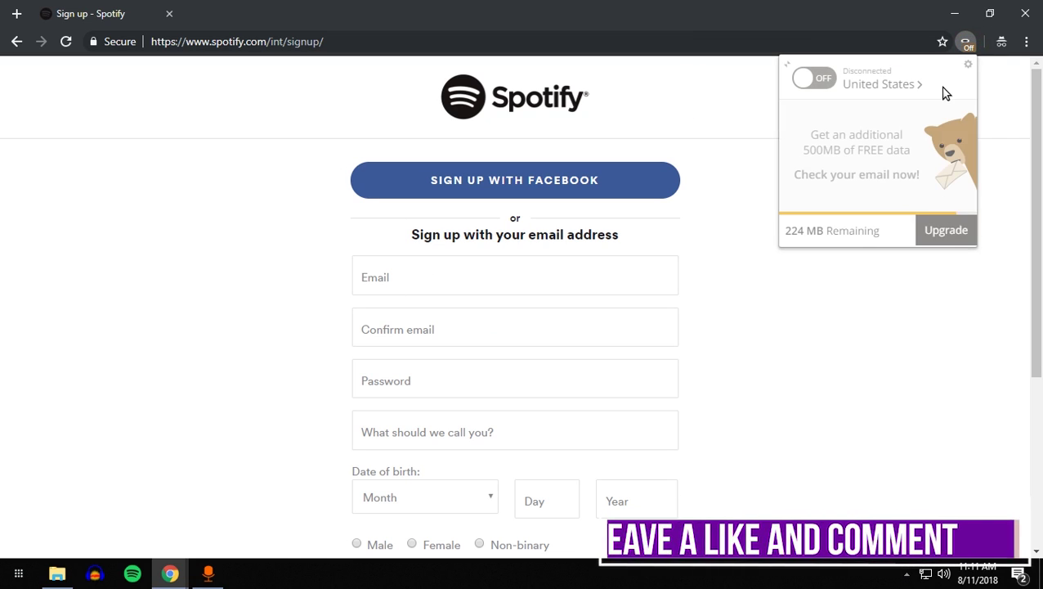
pyautogui.click(877, 82)
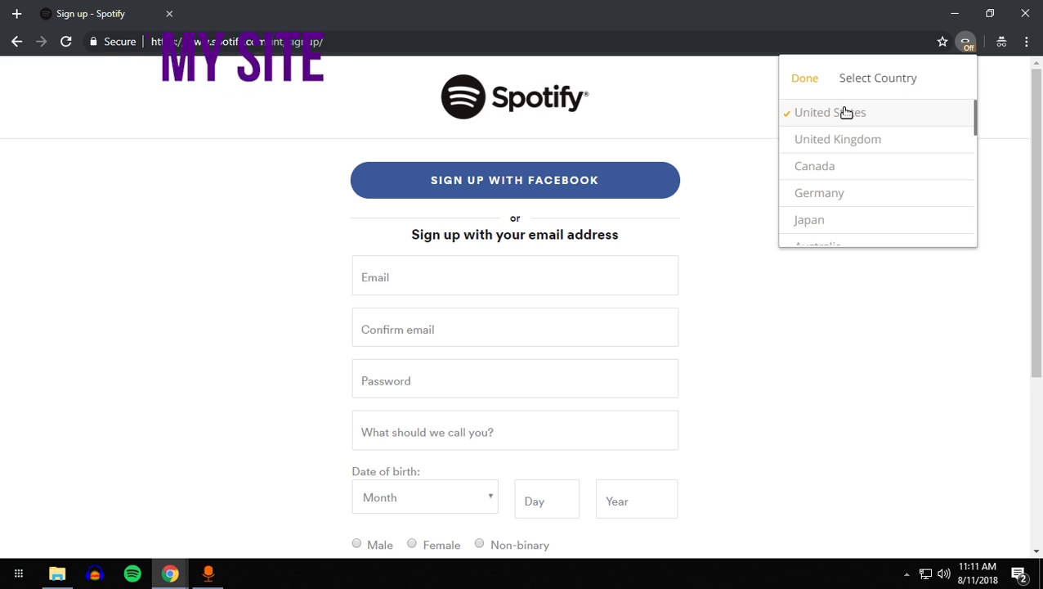
pyautogui.click(806, 79)
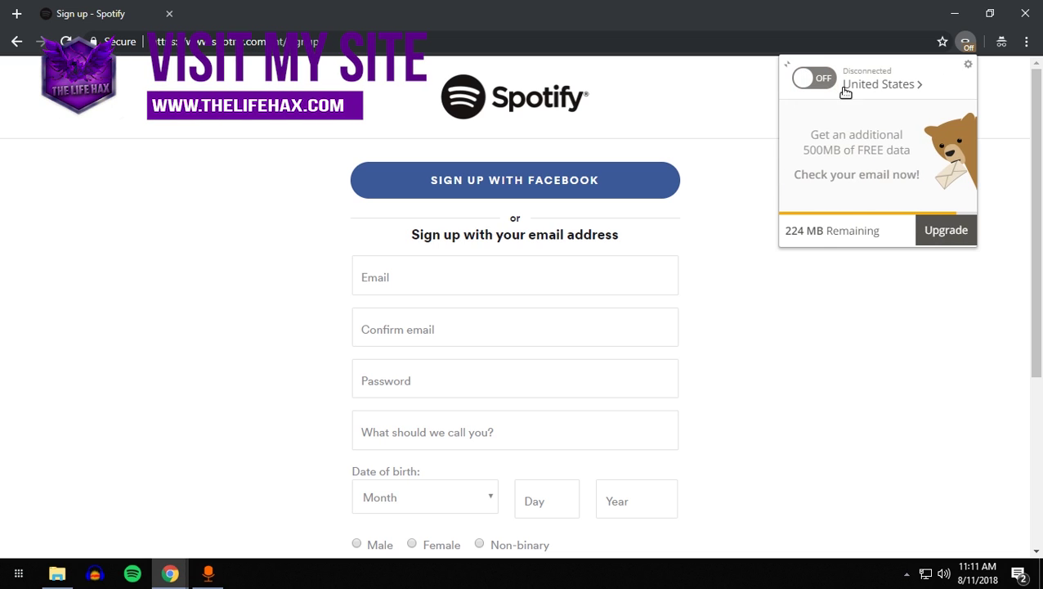
pyautogui.click(814, 79)
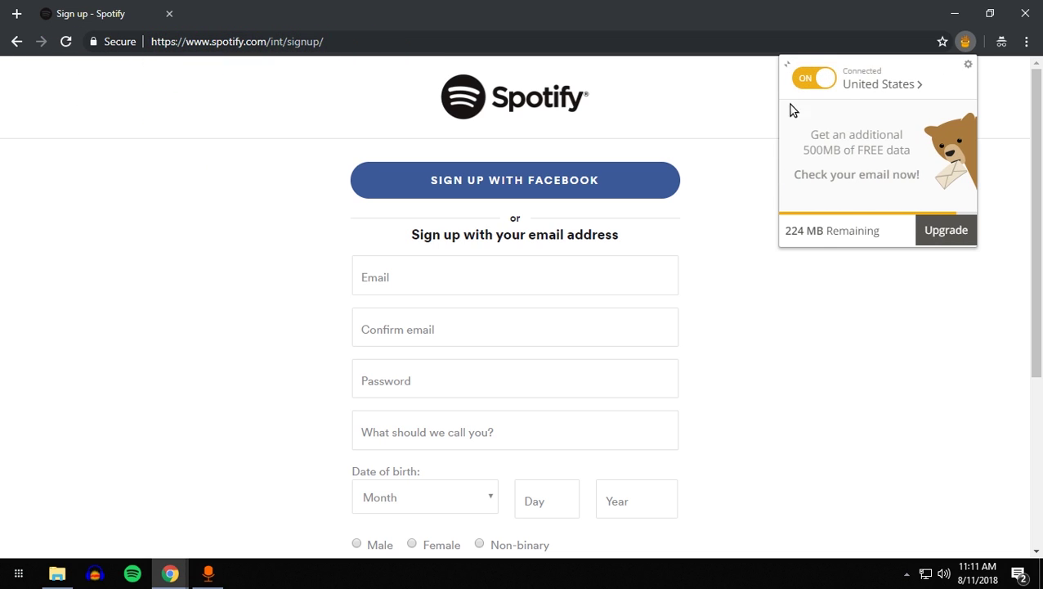
pyautogui.click(689, 98)
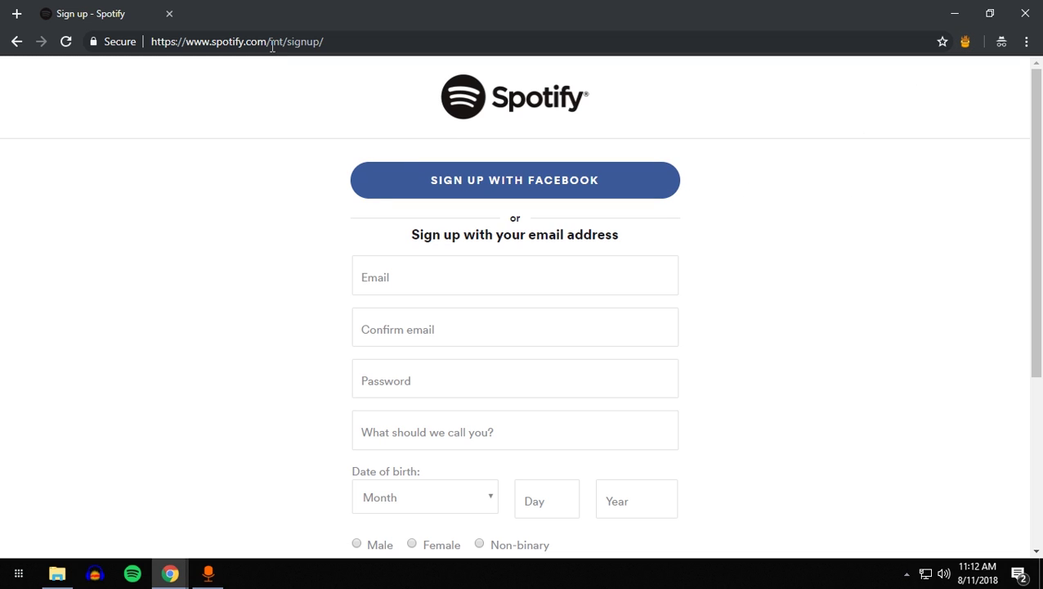
# Step: Load Spotify's US home page, reopen sign-up, and begin at the Email field
pyautogui.moveTo(270, 41); pyautogui.dragTo(493, 31)
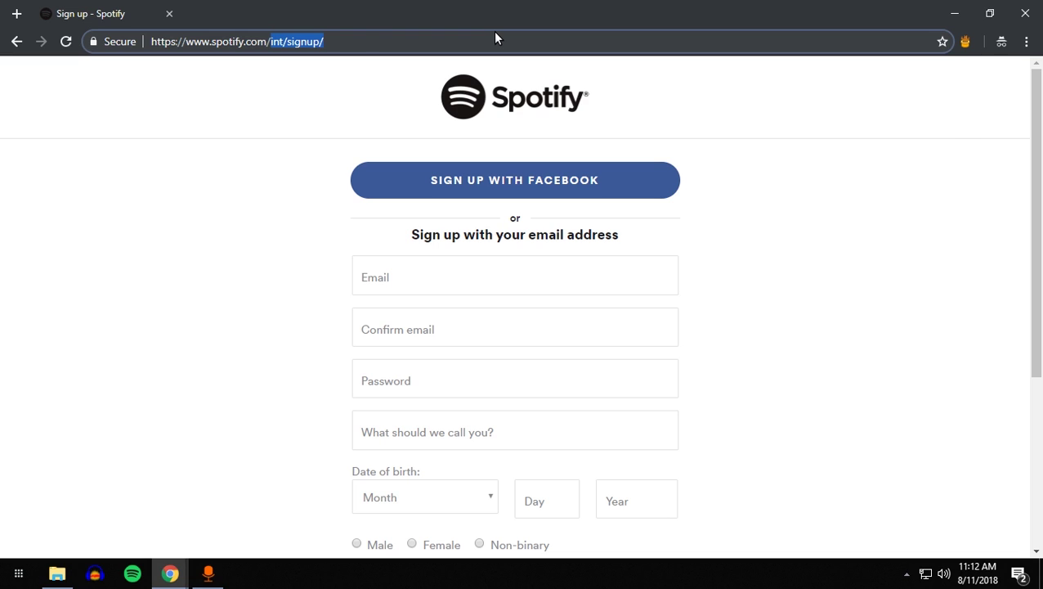
pyautogui.press('BackSpace')
pyautogui.press('Return')
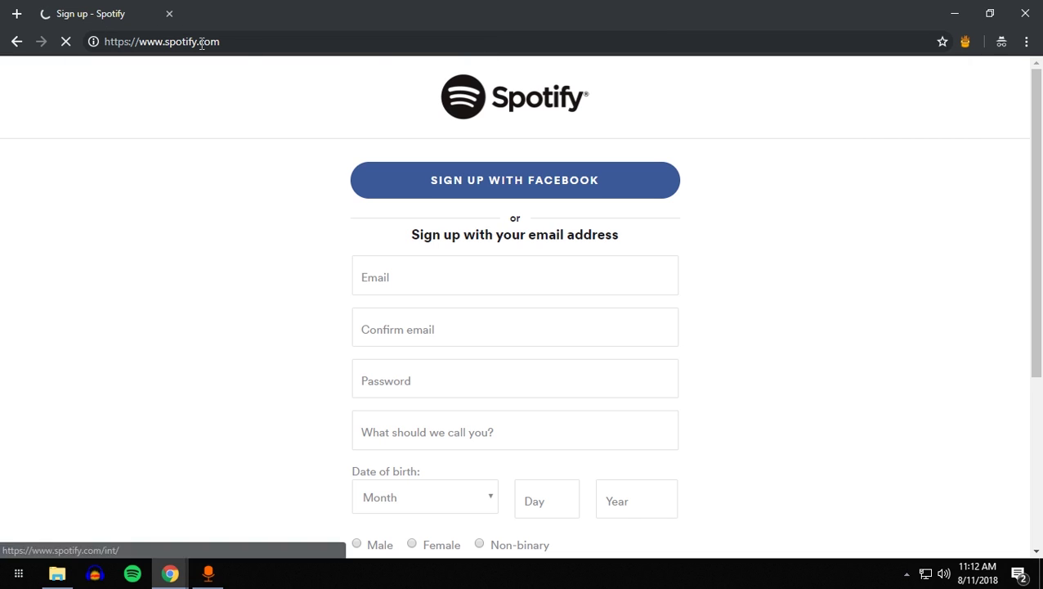
pyautogui.click(235, 41)
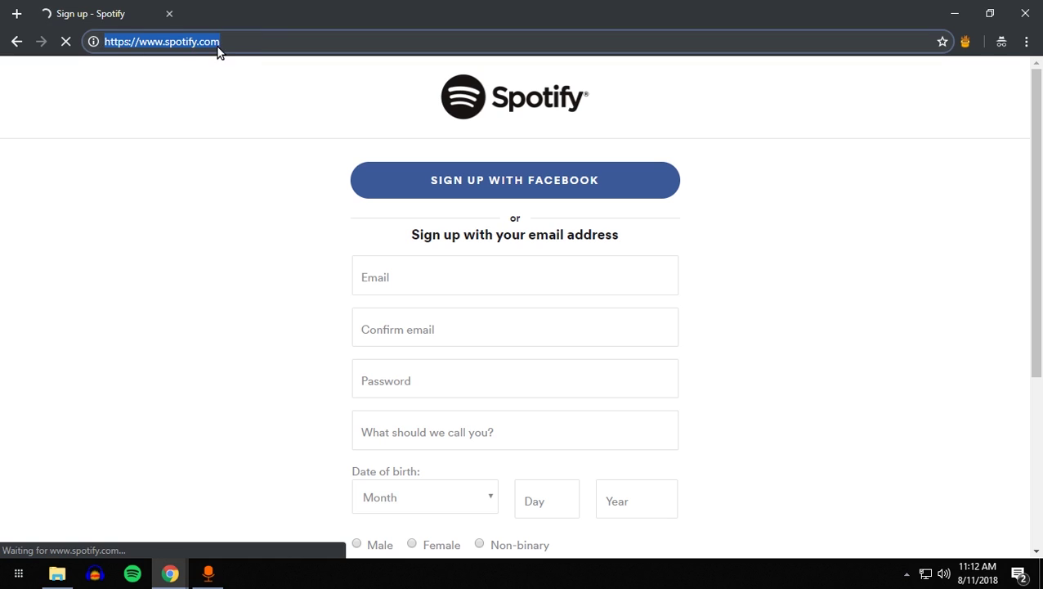
pyautogui.moveTo(285, 41)
pyautogui.mouseDown()
pyautogui.moveTo(255, 43)
pyautogui.moveTo(270, 41)
pyautogui.mouseUp()
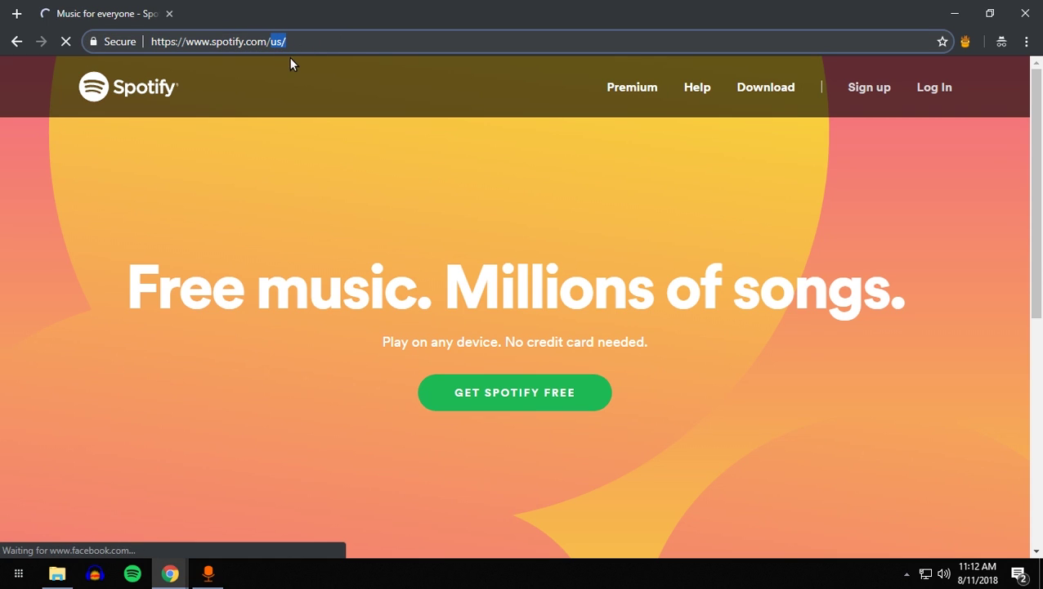
pyautogui.click(867, 93)
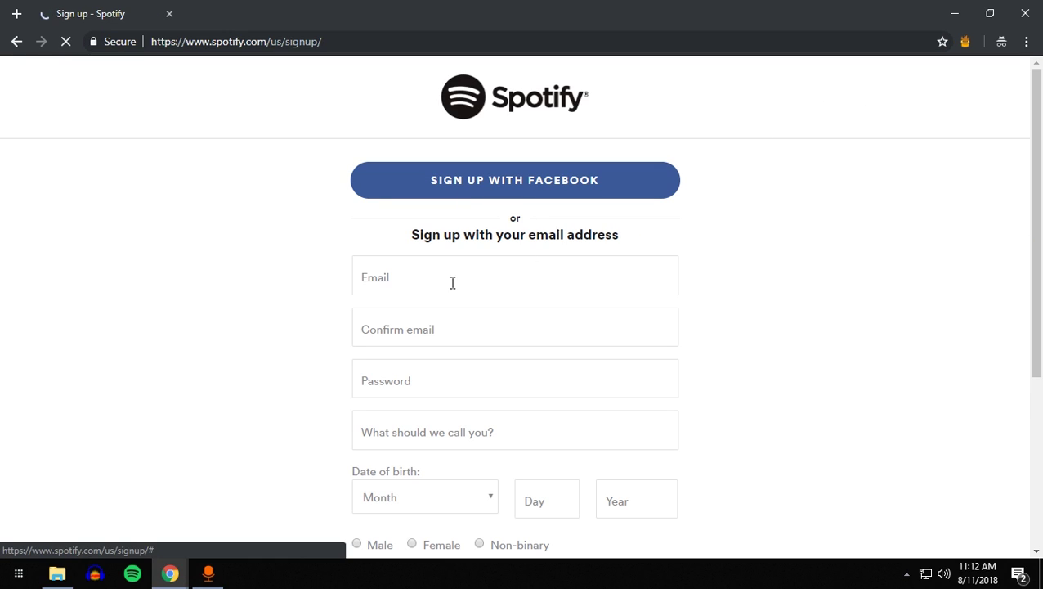
pyautogui.click(452, 282)
pyautogui.scroll(-2, 459, 244)
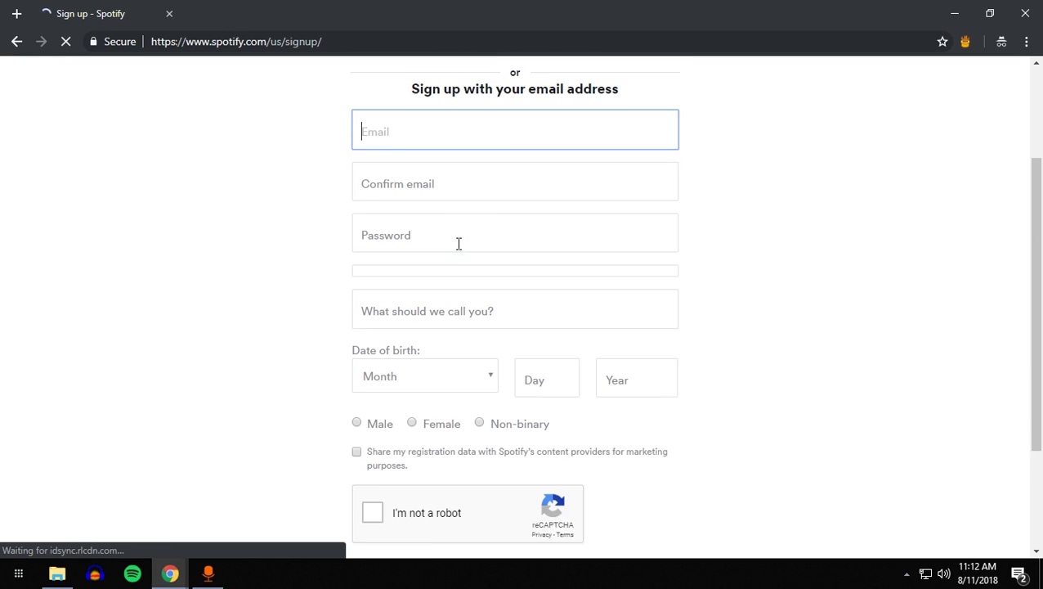
# Step: Copy a disposable address from temp-mail.org in a new tab and return to the Spotify sign-up tab
pyautogui.click(16, 13)
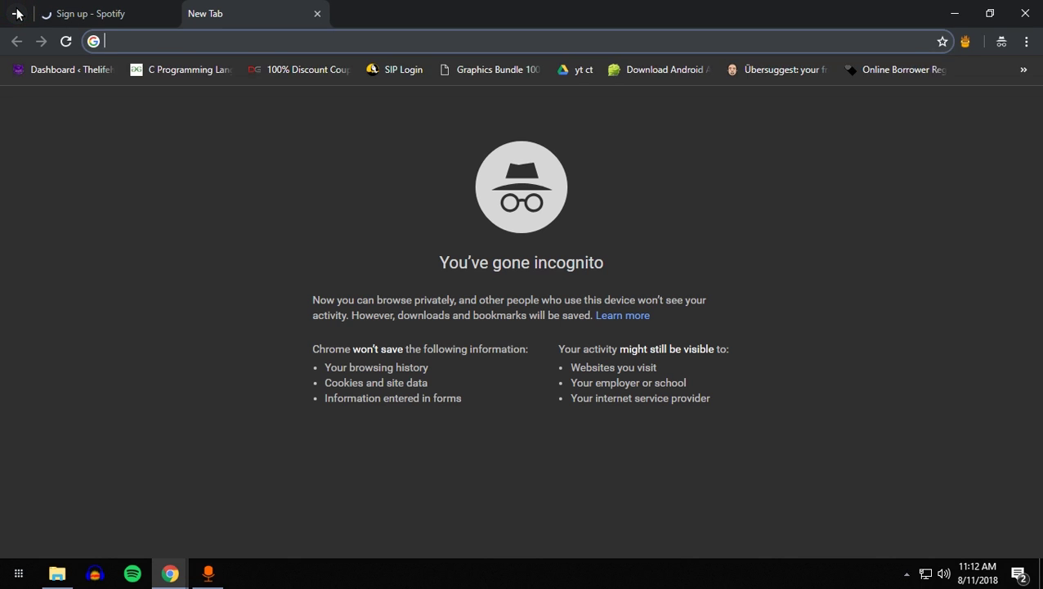
pyautogui.write('temp')
pyautogui.press('Return')
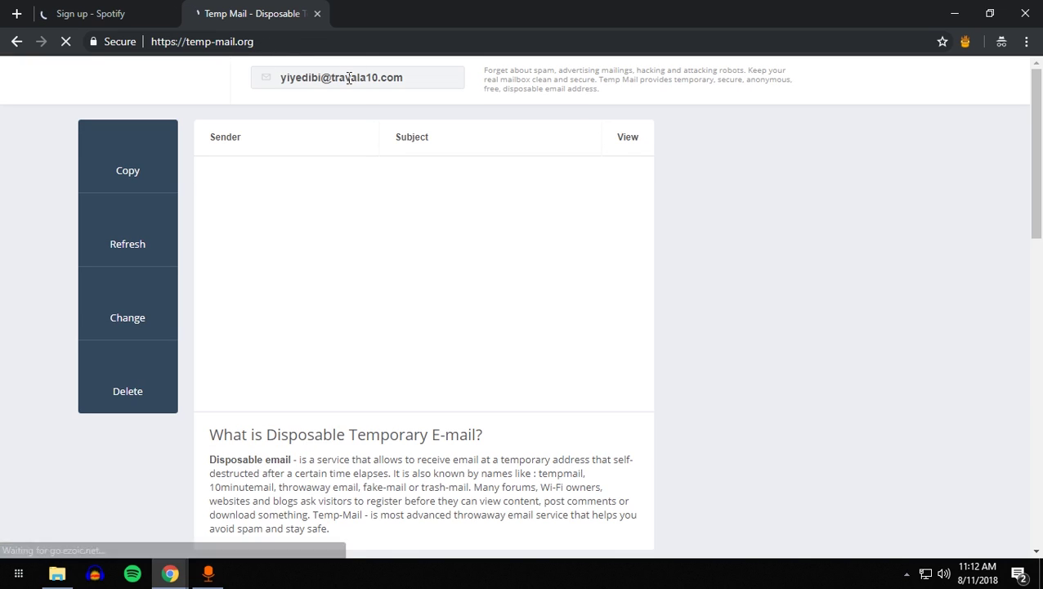
pyautogui.moveTo(282, 79); pyautogui.dragTo(409, 78)
pyautogui.rightClick(351, 81)
pyautogui.click(401, 90)
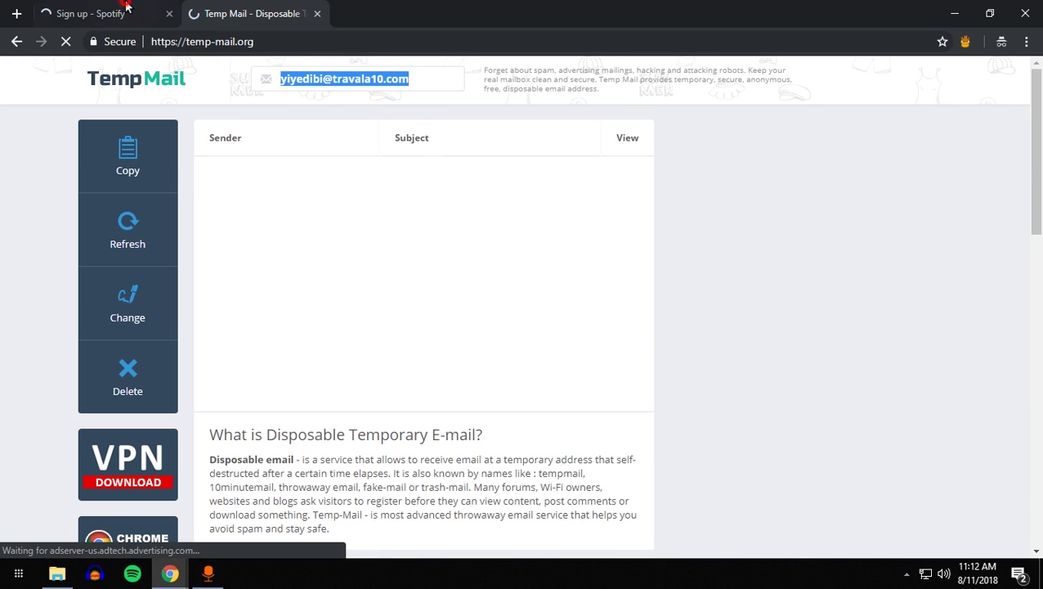
pyautogui.hotkey('ctrl', 'Tab')
# Step: Paste the temporary address into Email and Confirm email, then enter a password and display name
pyautogui.rightClick(420, 126)
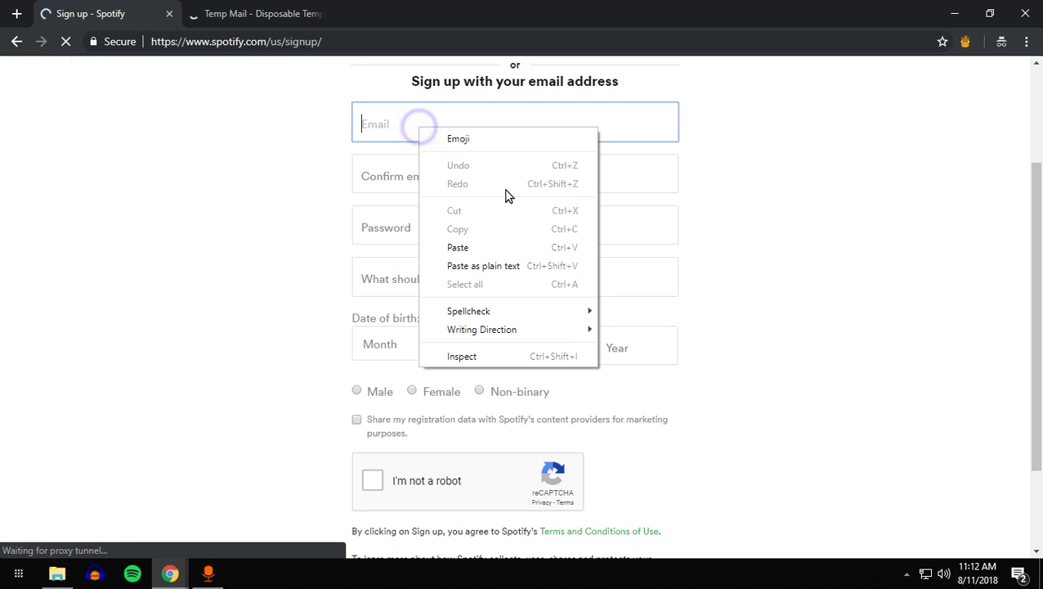
pyautogui.click(466, 248)
pyautogui.click(417, 170)
pyautogui.hotkey('ctrl', 'v')
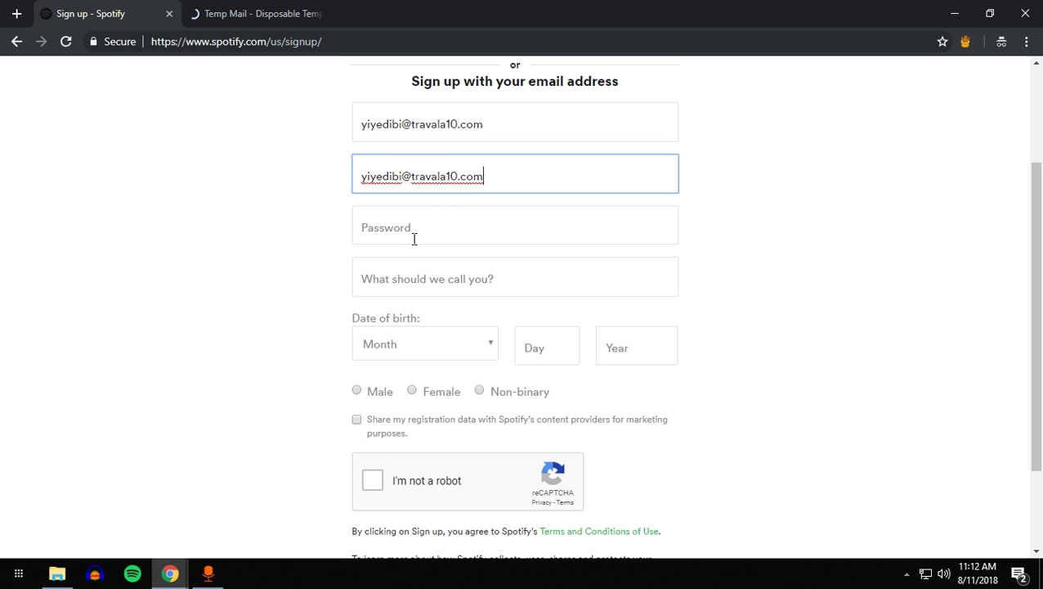
pyautogui.click(414, 231)
pyautogui.hotkey('ctrl', 'v')
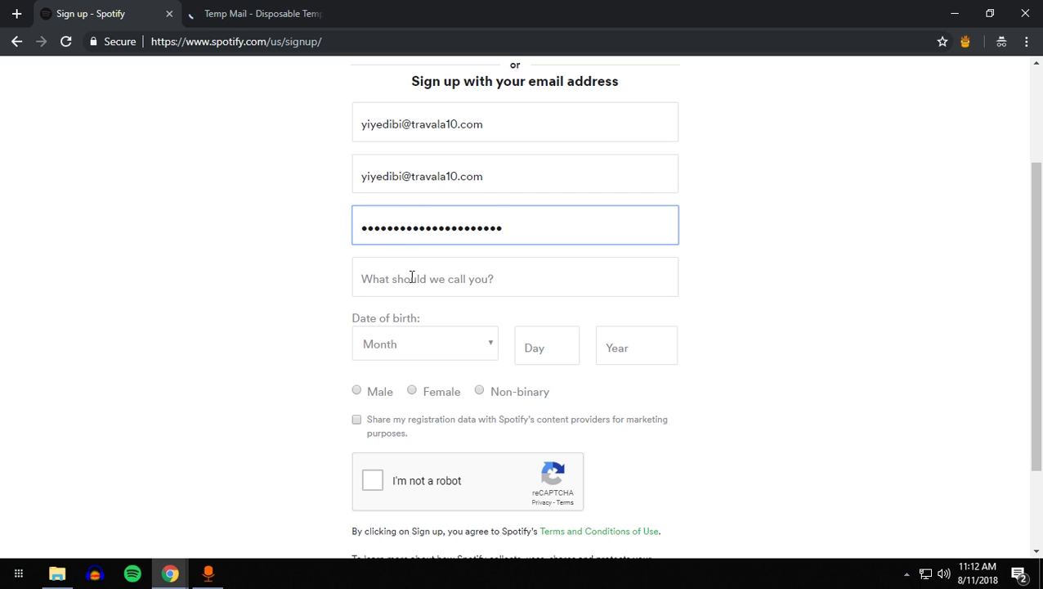
pyautogui.click(406, 269)
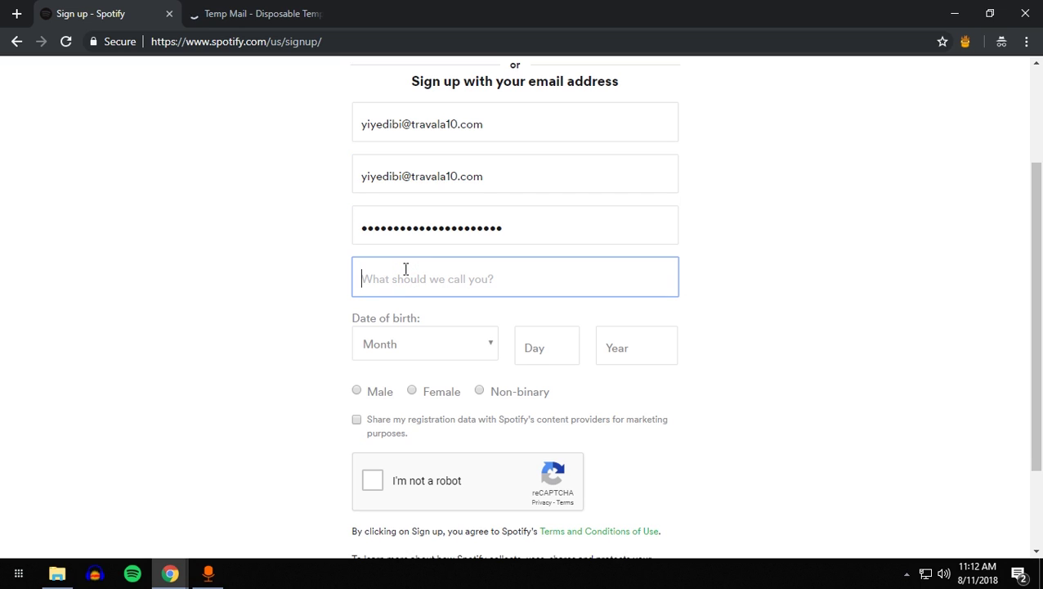
pyautogui.write('yiyee')
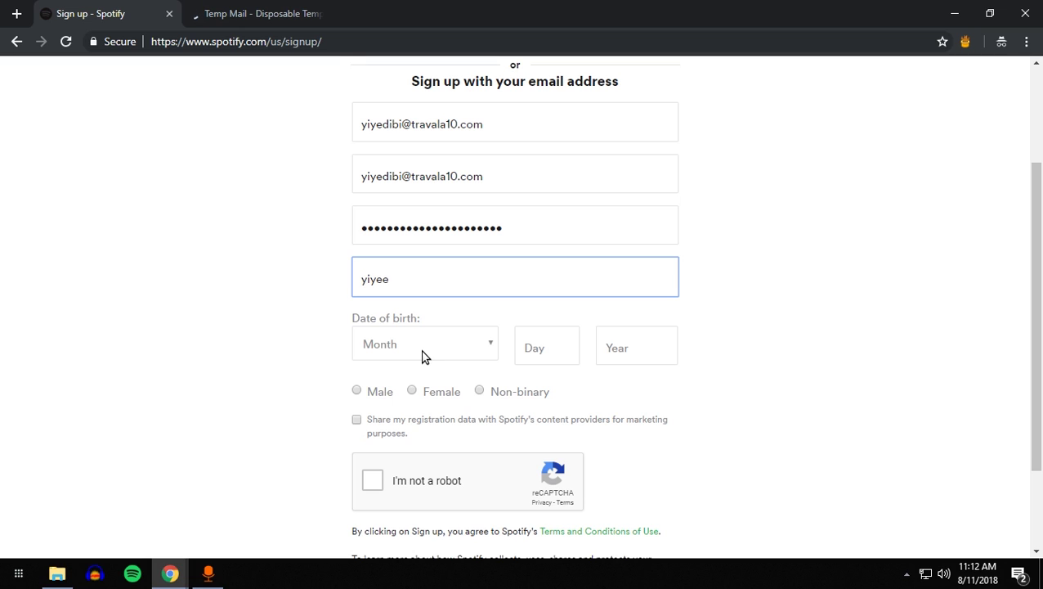
# Step: Set the birth date to June 1, 1992, choose Male, and start the I'm not a robot check
pyautogui.click(423, 356)
pyautogui.click(432, 205)
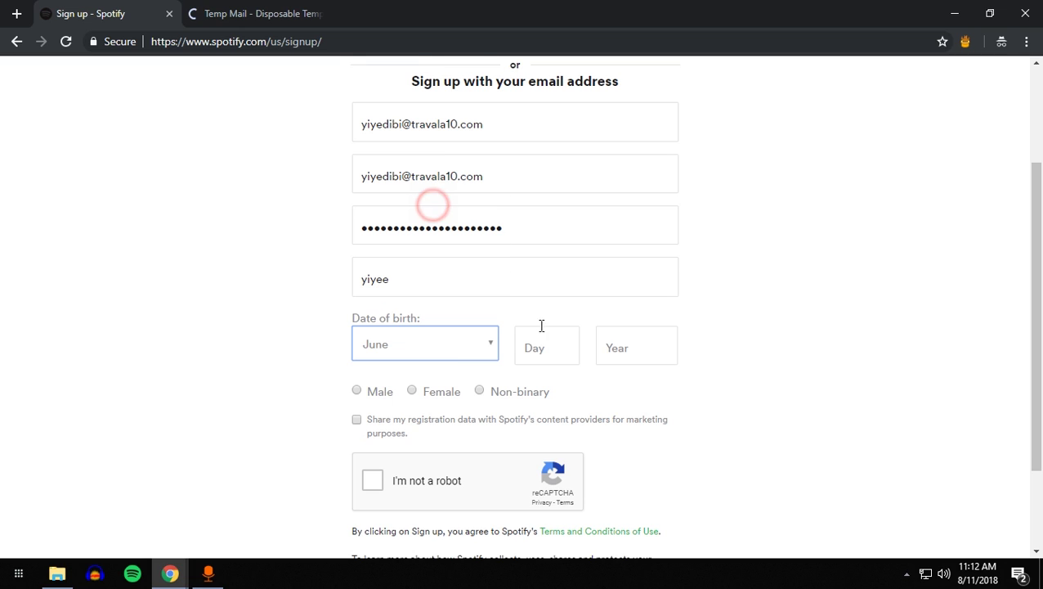
pyautogui.click(542, 342)
pyautogui.write('1')
pyautogui.click(636, 344)
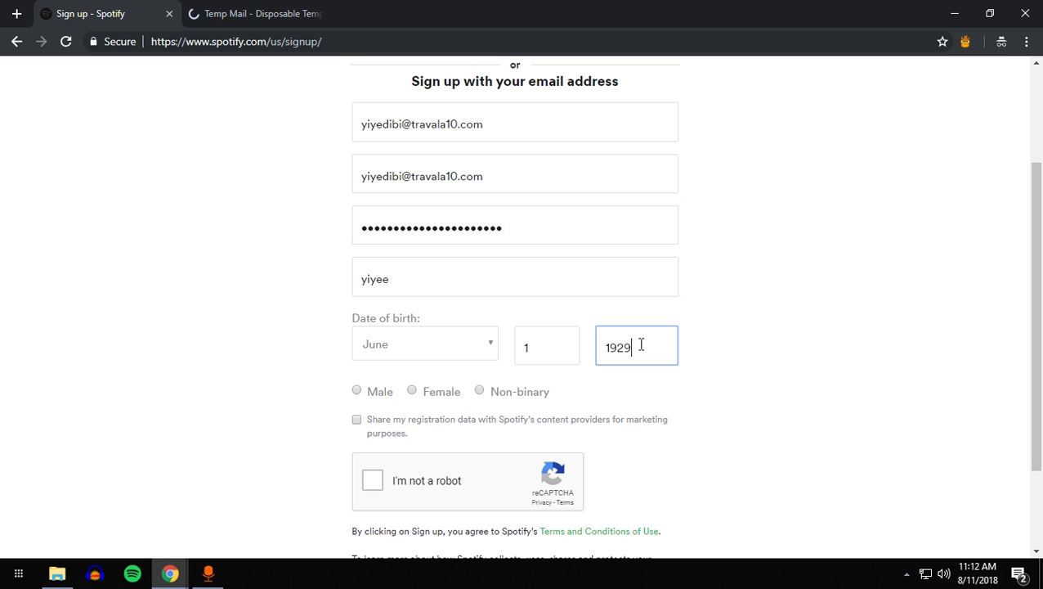
pyautogui.write('1992')
pyautogui.scroll(-2, 355, 299)
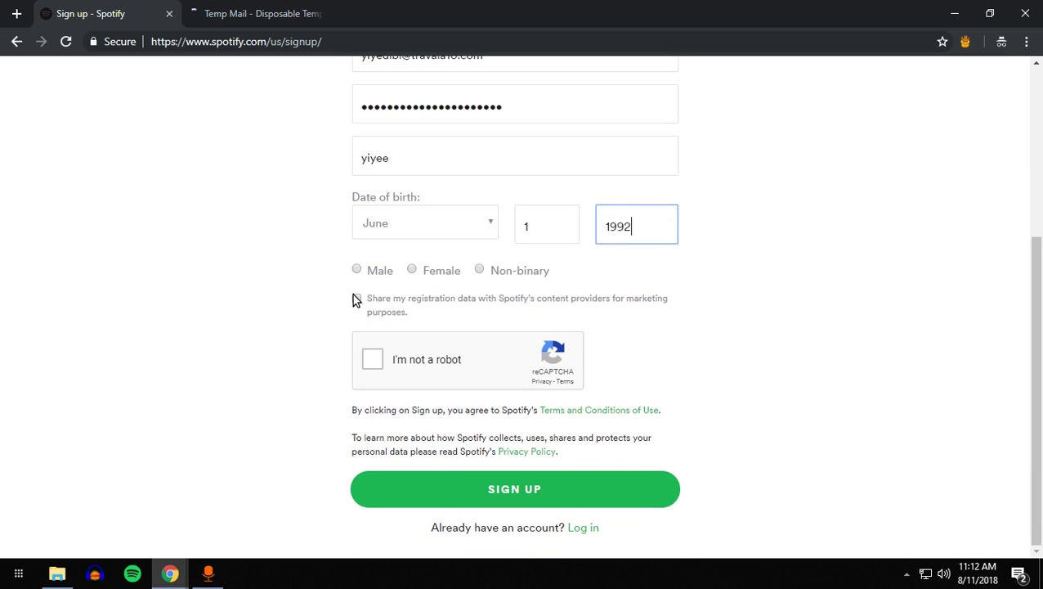
pyautogui.click(357, 271)
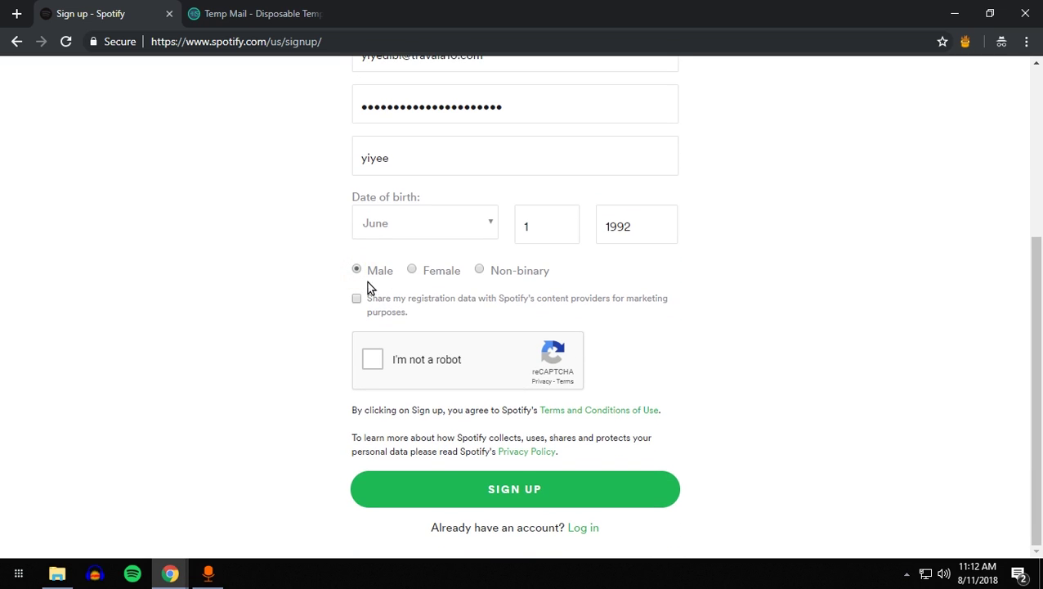
pyautogui.scroll(3, 388, 327)
pyautogui.scroll(-3, 397, 343)
pyautogui.click(372, 360)
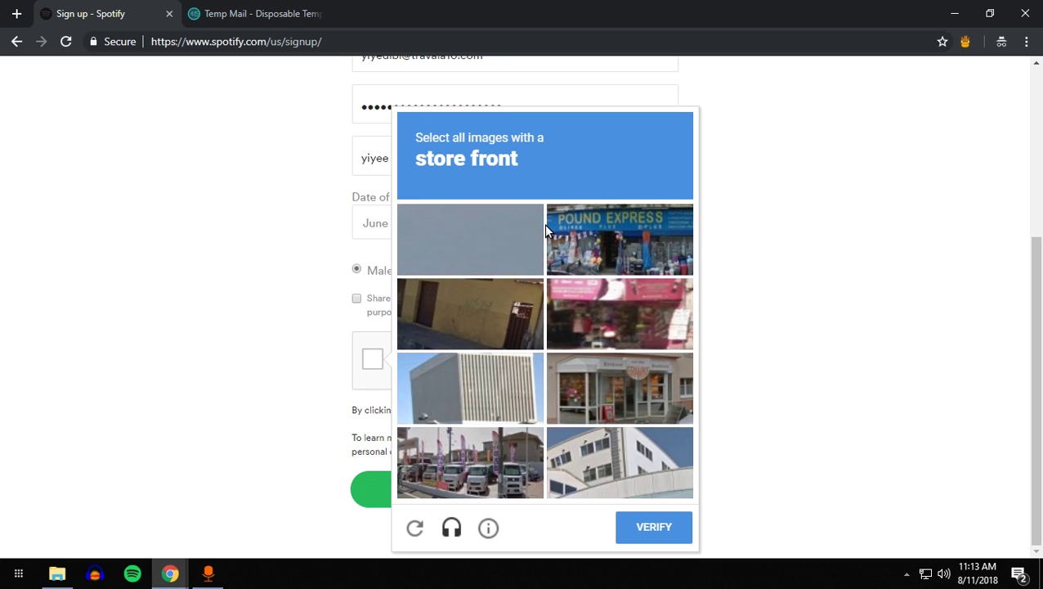
# Step: Pass the reCAPTCHA by selecting the three store-front images, then submit the sign-up form
pyautogui.click(620, 238)
pyautogui.click(619, 313)
pyautogui.click(621, 361)
pyautogui.click(659, 526)
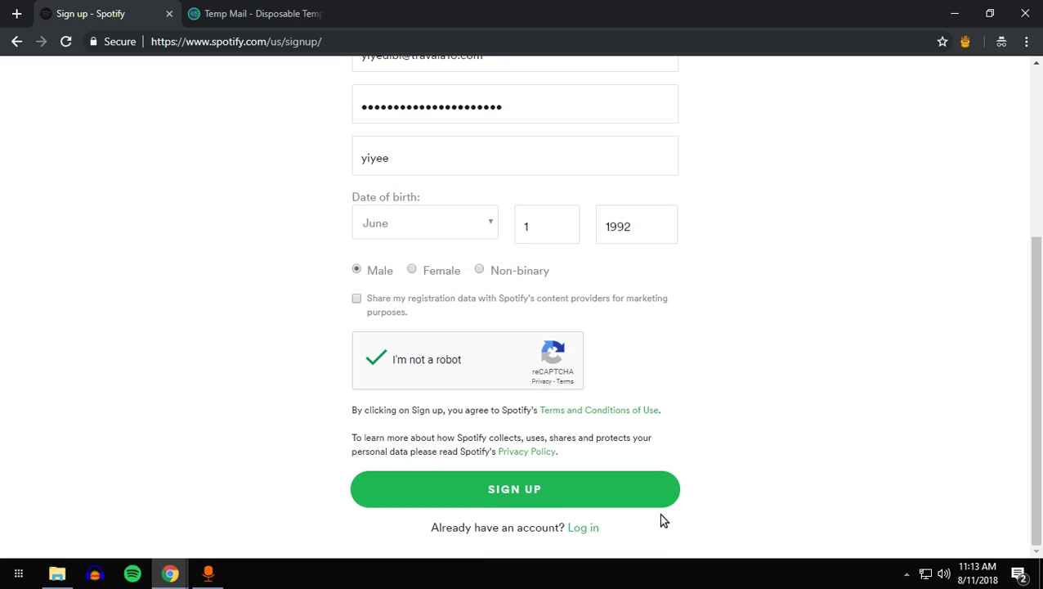
pyautogui.click(509, 491)
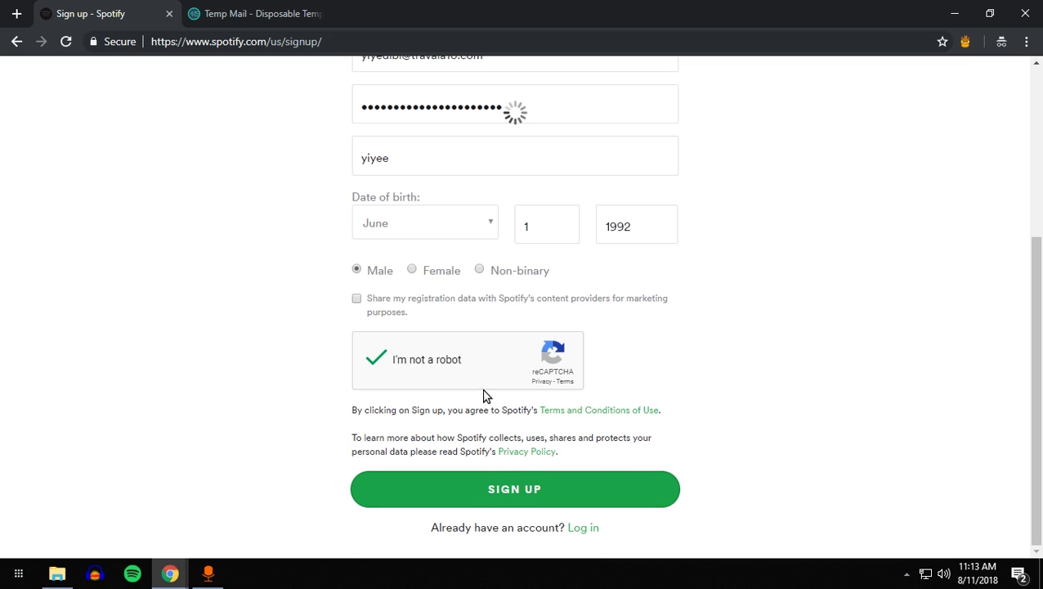
pyautogui.press('Return')
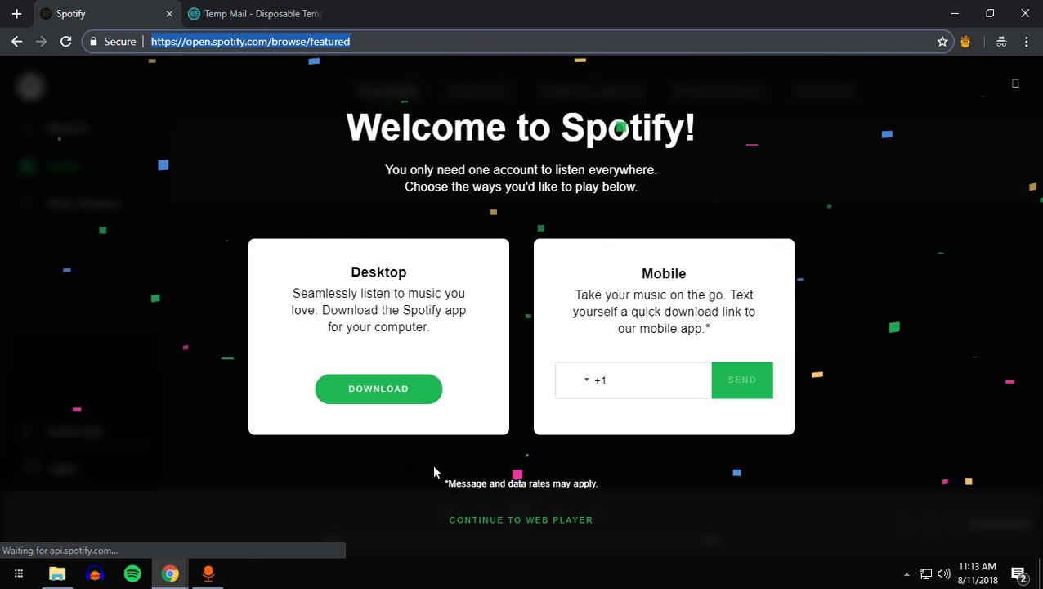
# Step: Continue to the web player and browse the Featured page of New releases playlists
pyautogui.click(511, 520)
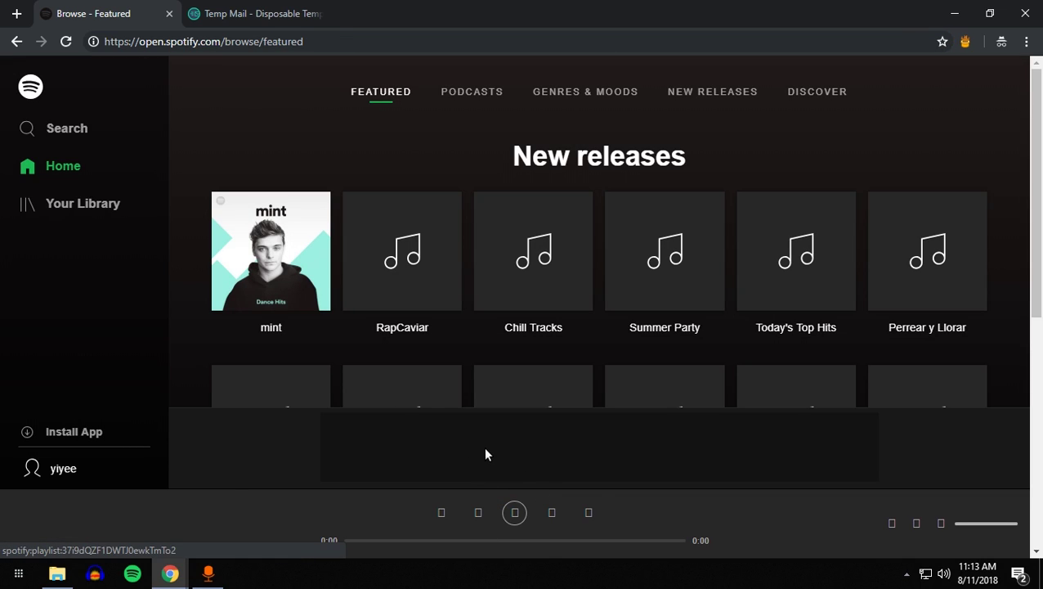
pyautogui.scroll(-1, 175, 209)
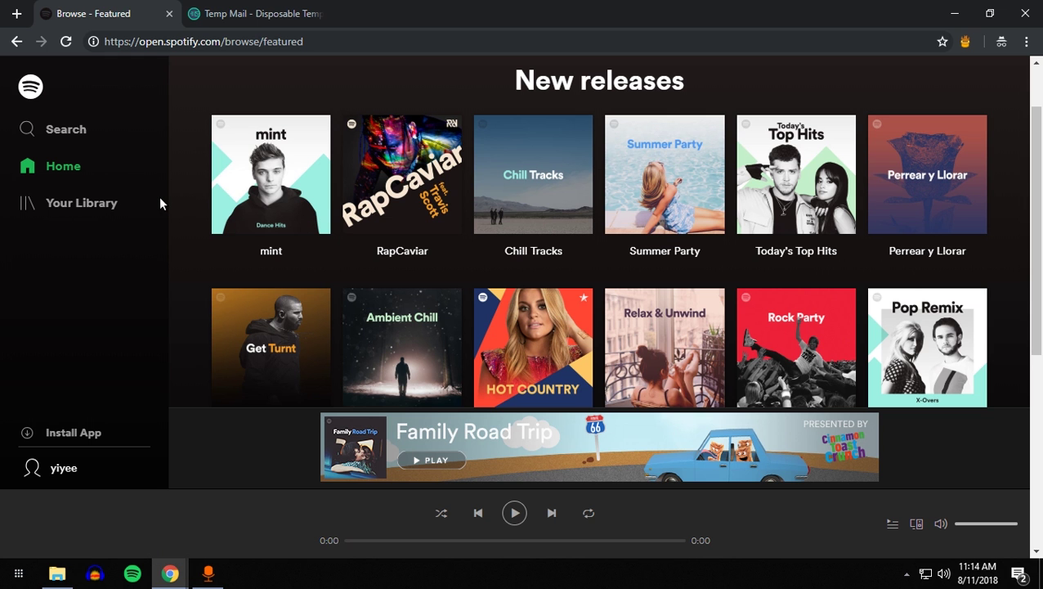
pyautogui.scroll(1, 148, 290)
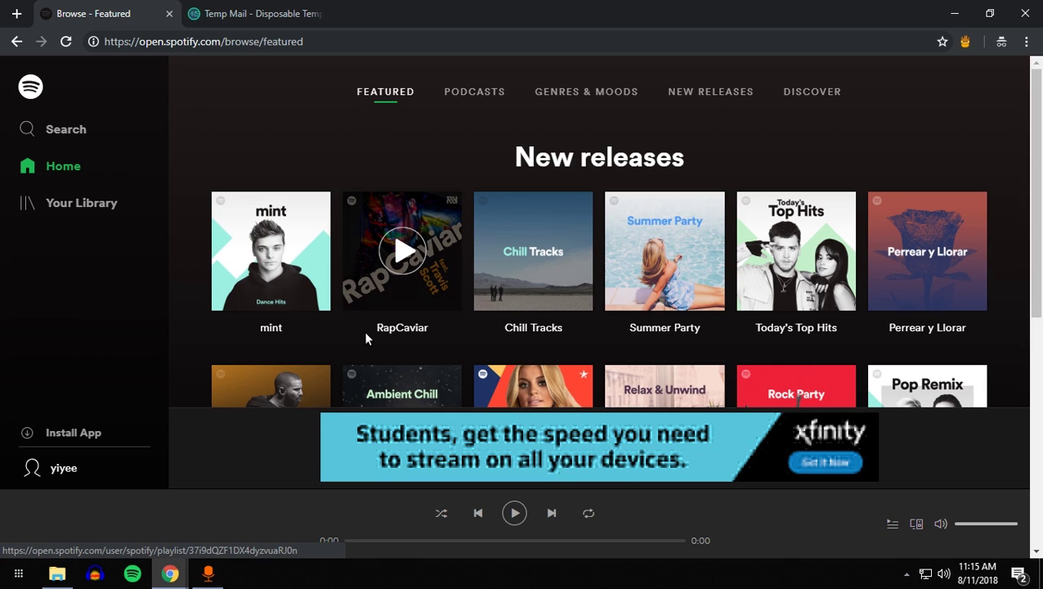
pyautogui.scroll(-5, 364, 335)
pyautogui.scroll(5, 364, 337)
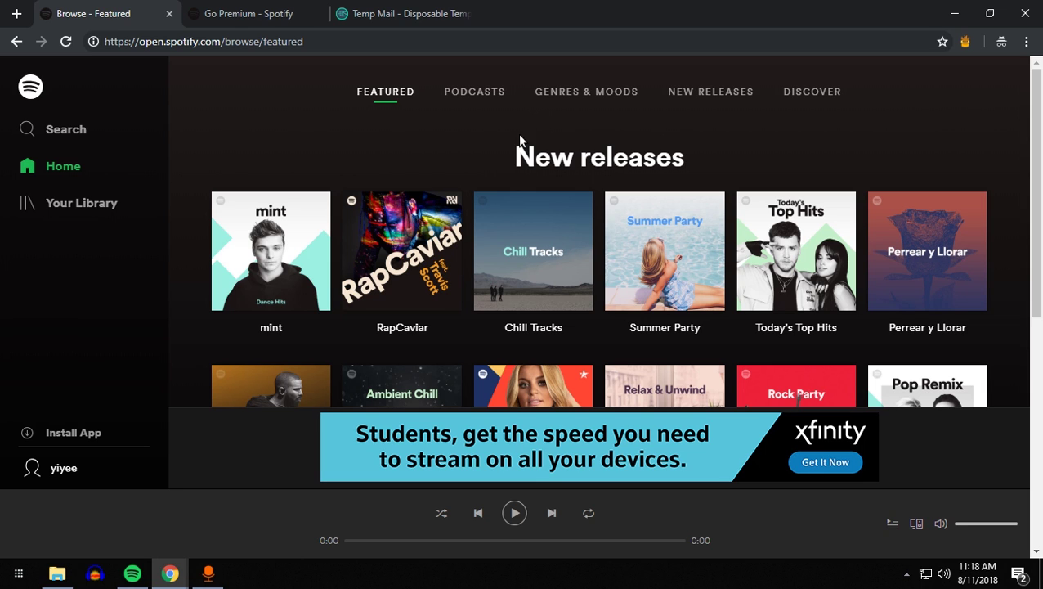
# Step: Switch to the Facebook window and scroll to the top of the Ask Buddie group's Discussion page
pyautogui.moveTo(172, 572)
pyautogui.click(117, 521)
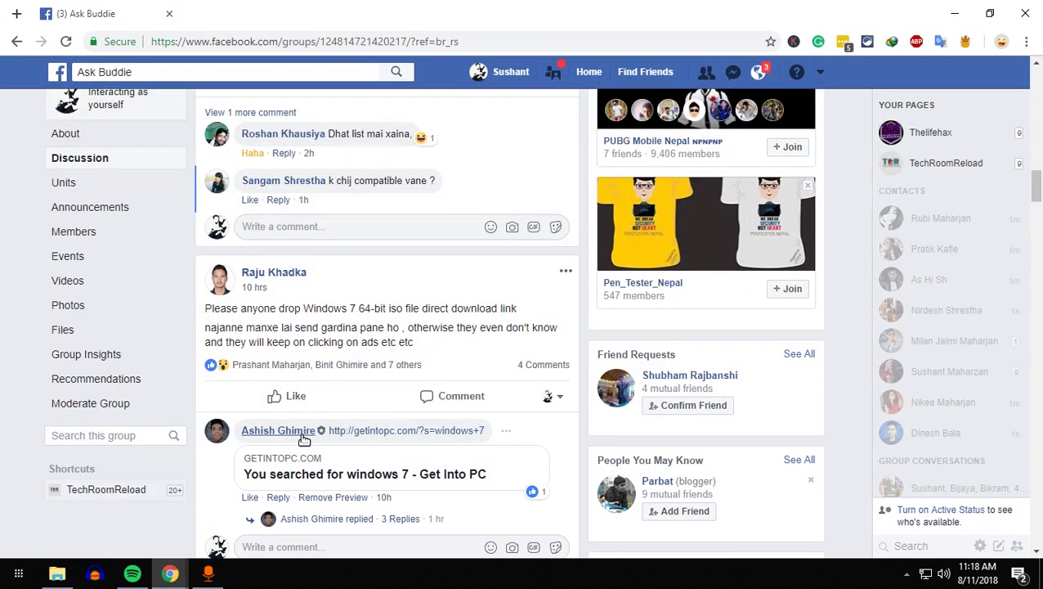
pyautogui.scroll(15, 299, 435)
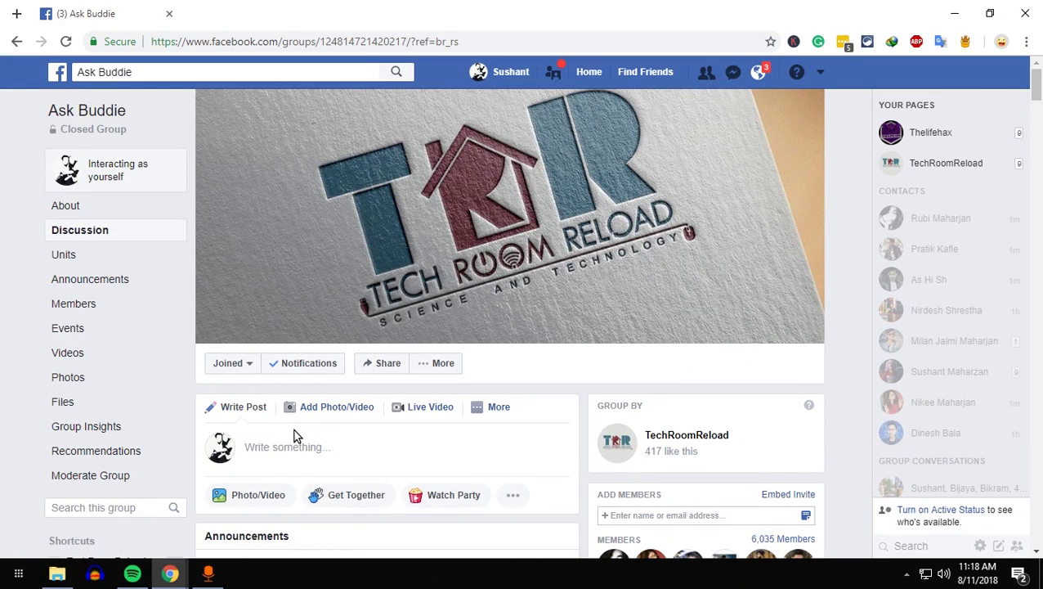